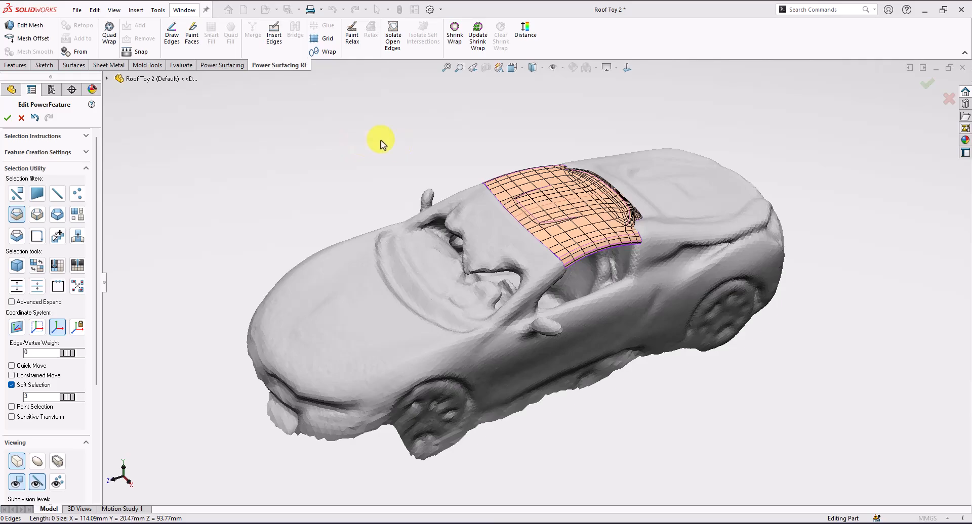
- Set the roof PowerFeature's conversion type to Proxy Box (Fast) and accept the feature
{"action": "middle_click_drag", "start_coordinate": [642, 426], "coordinate": [568, 338]}
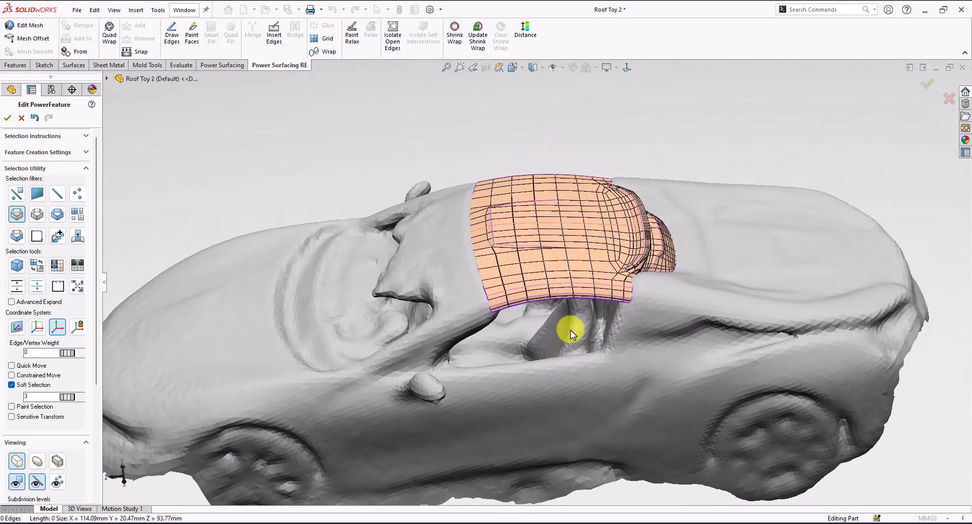
{"action": "middle_click_drag", "start_coordinate": [629, 180], "coordinate": [609, 178], "text": "shift"}
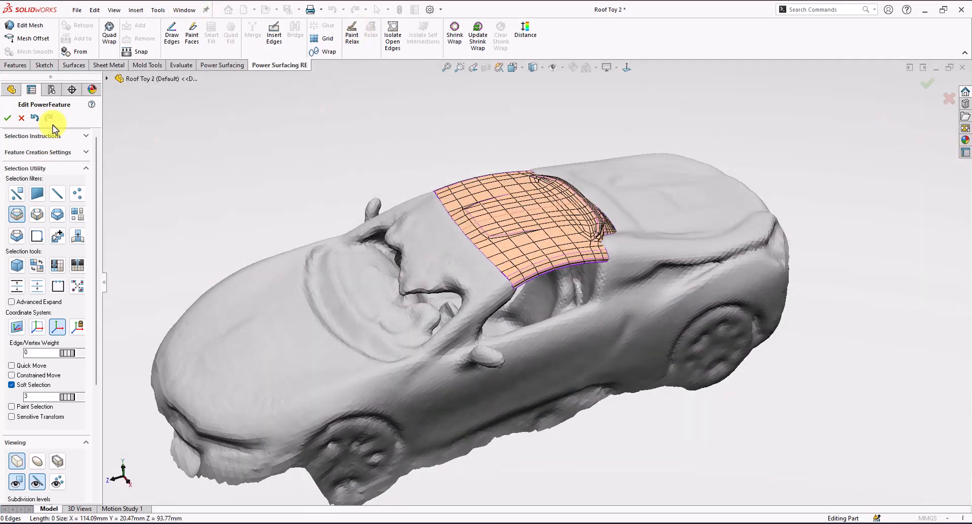
{"action": "left_click", "coordinate": [72, 152]}
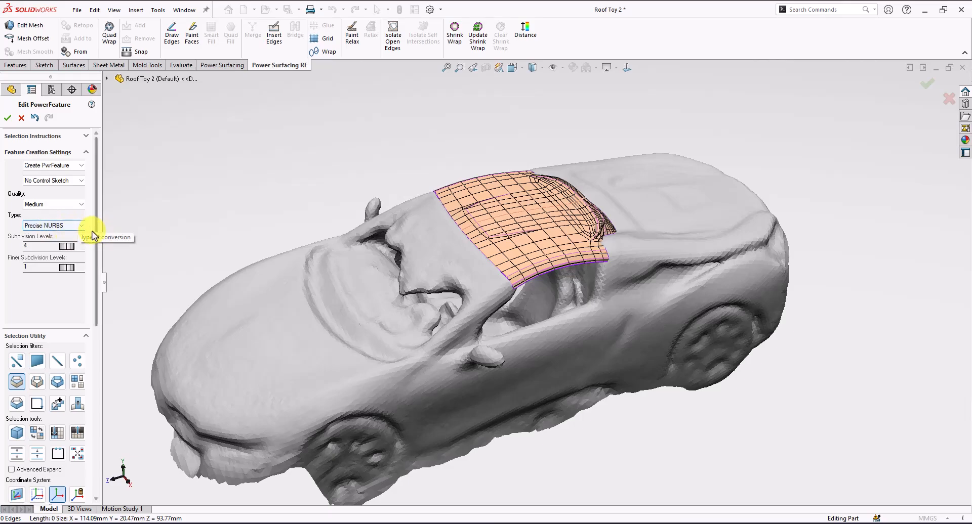
{"action": "left_click", "coordinate": [65, 227]}
{"action": "left_click", "coordinate": [70, 223]}
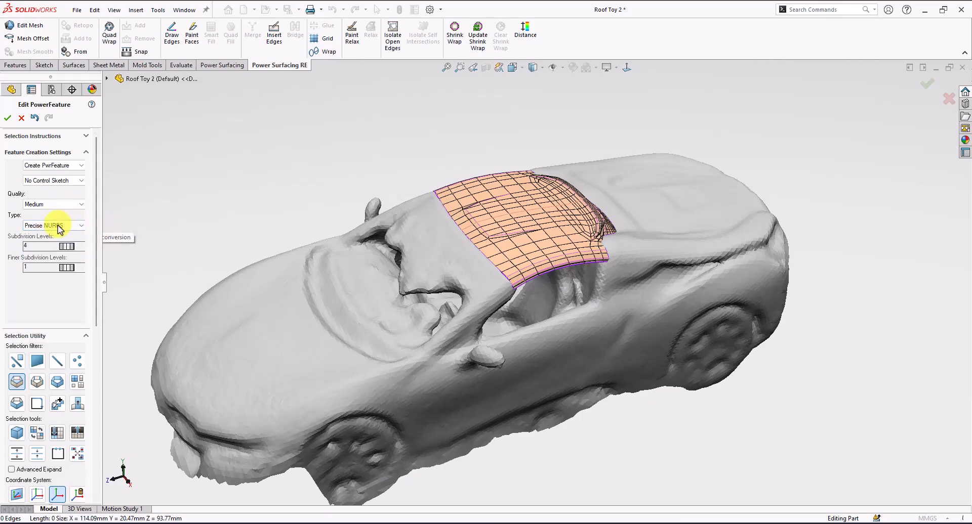
{"action": "scroll", "coordinate": [95, 184], "scroll_direction": "down", "scroll_amount": 2}
{"action": "left_click", "coordinate": [67, 188]}
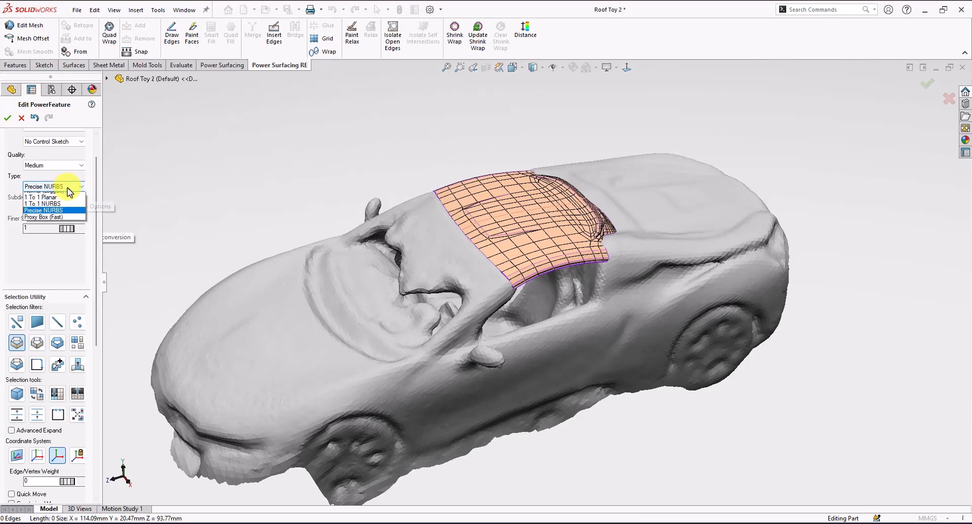
{"action": "left_click", "coordinate": [56, 223]}
{"action": "left_click", "coordinate": [7, 120]}
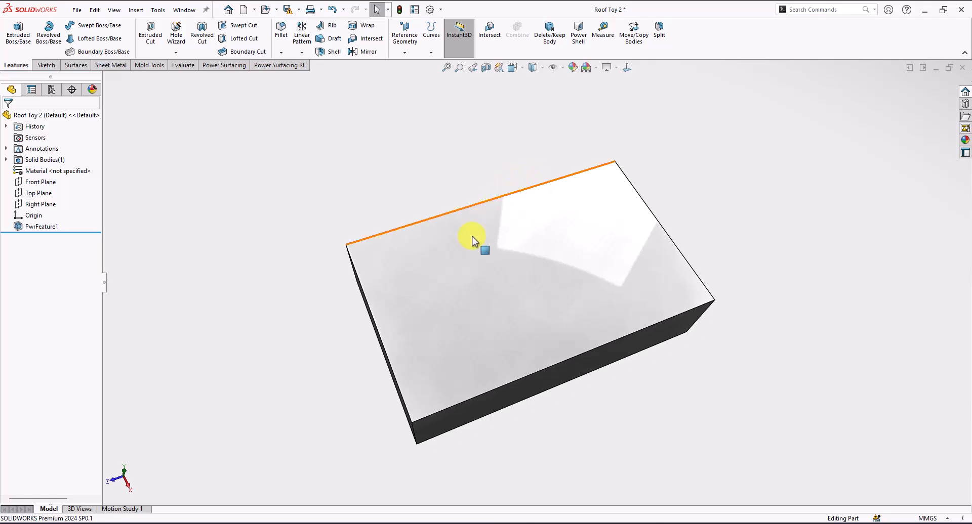
- Reopen the proxy box's PowerFeature for editing
{"action": "middle_click_drag", "start_coordinate": [450, 224], "coordinate": [439, 175]}
{"action": "left_click", "coordinate": [75, 10]}
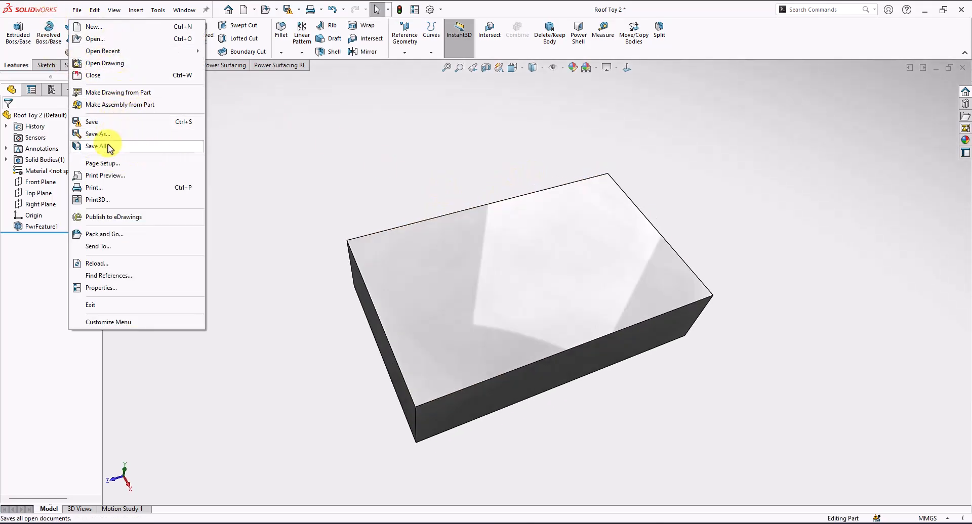
{"action": "left_click", "coordinate": [431, 191]}
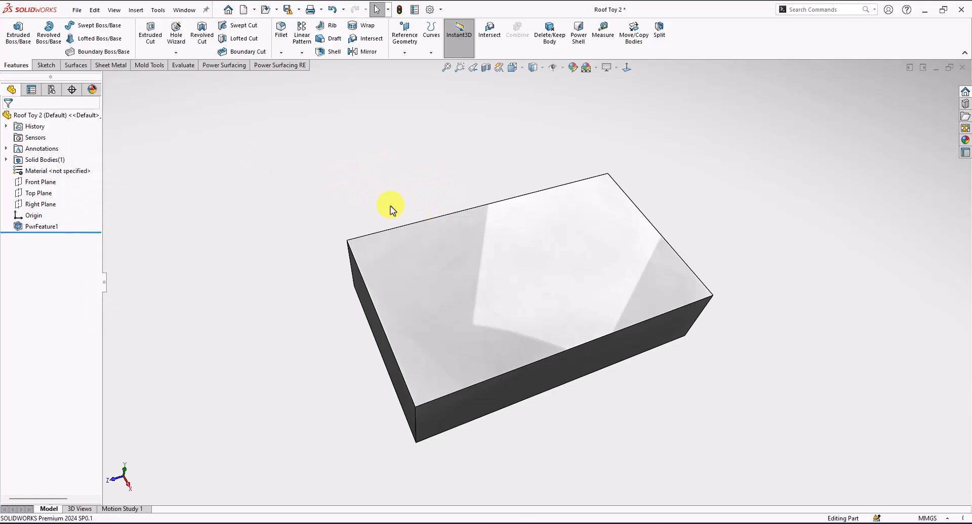
{"action": "right_click", "coordinate": [508, 261]}
{"action": "left_click", "coordinate": [516, 228]}
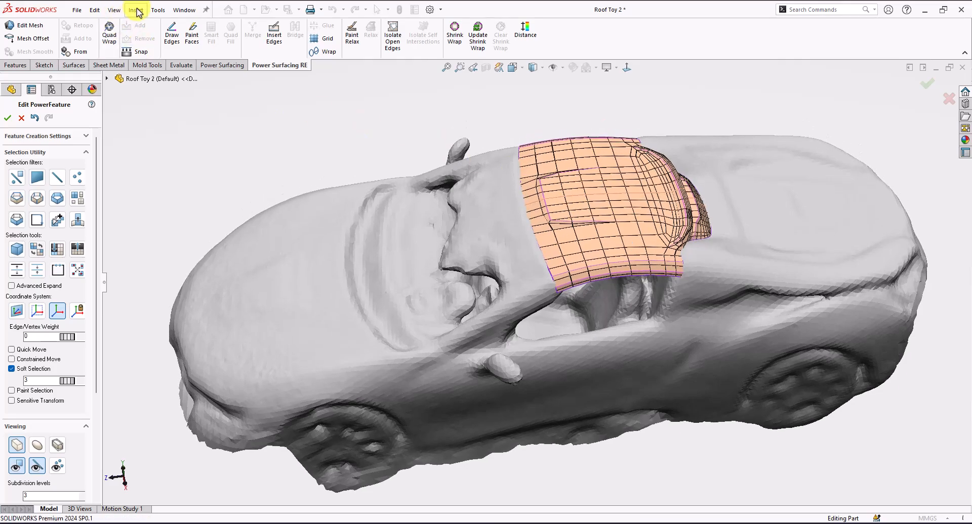
- Save the current Power Surfacing scene to the desktop as a Cyborg3d file named M4
{"action": "left_click", "coordinate": [163, 14]}
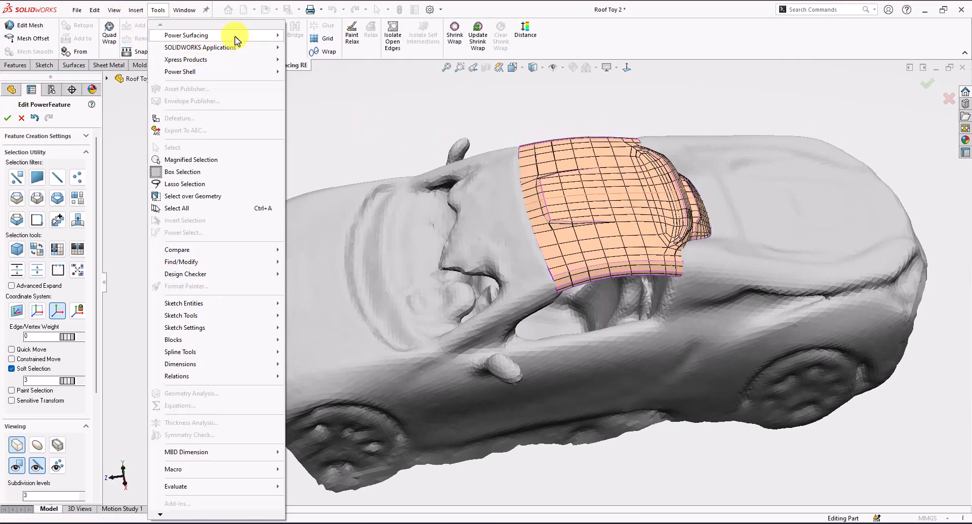
{"action": "mouse_move", "coordinate": [235, 38]}
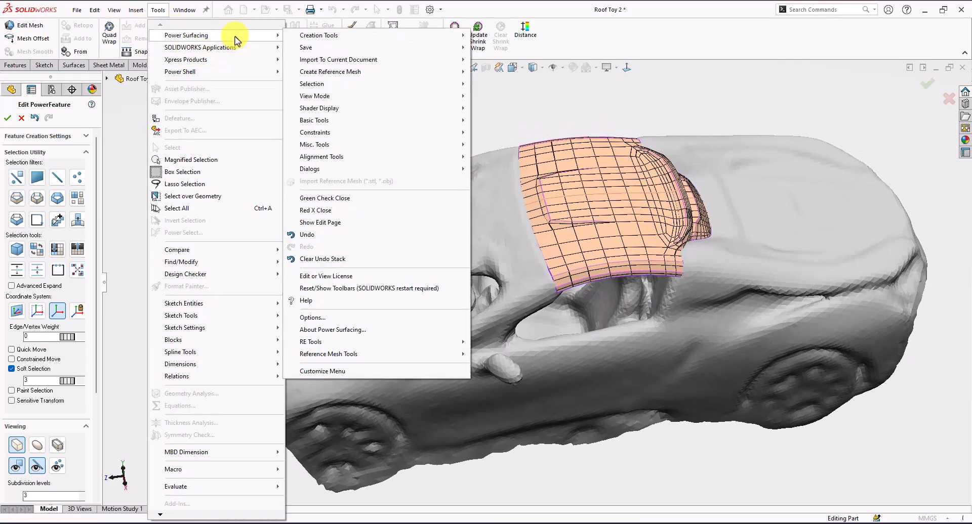
{"action": "mouse_move", "coordinate": [445, 49]}
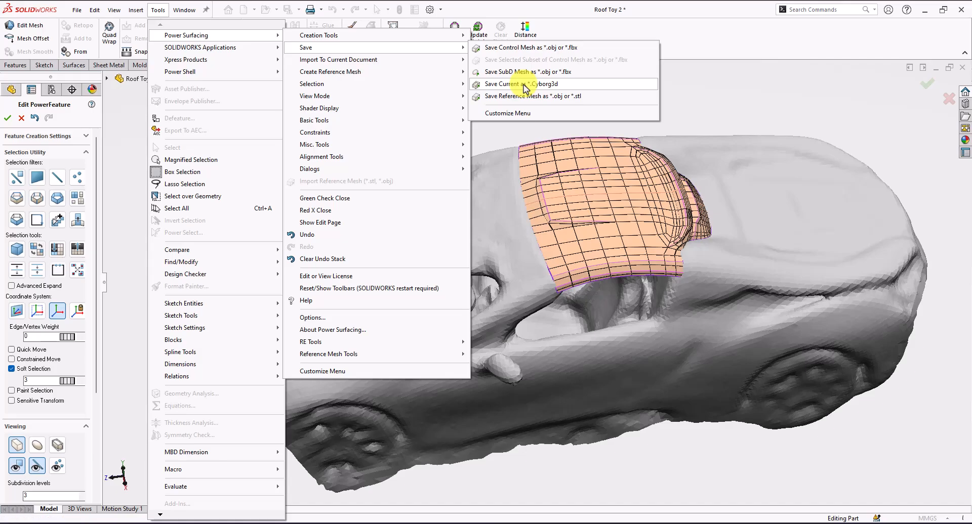
{"action": "left_click", "coordinate": [509, 84]}
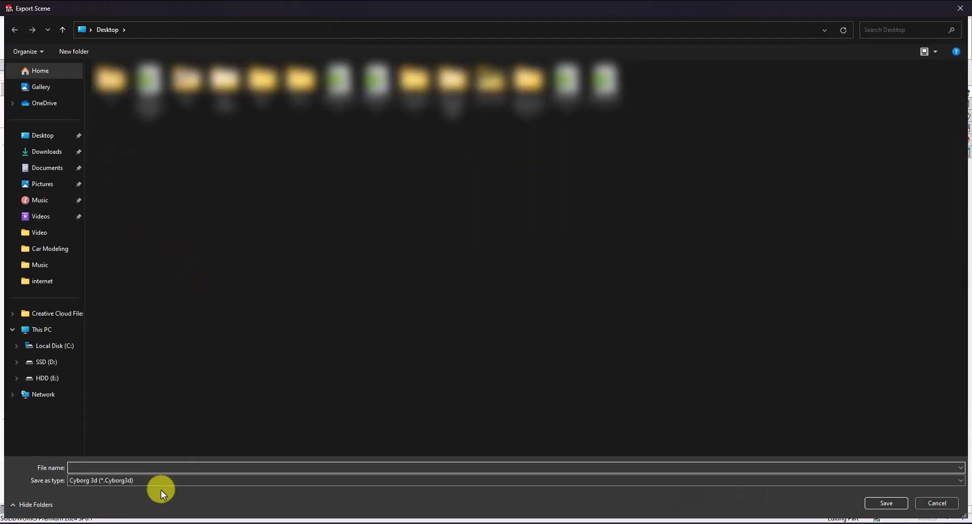
{"action": "type", "text": "M4"}
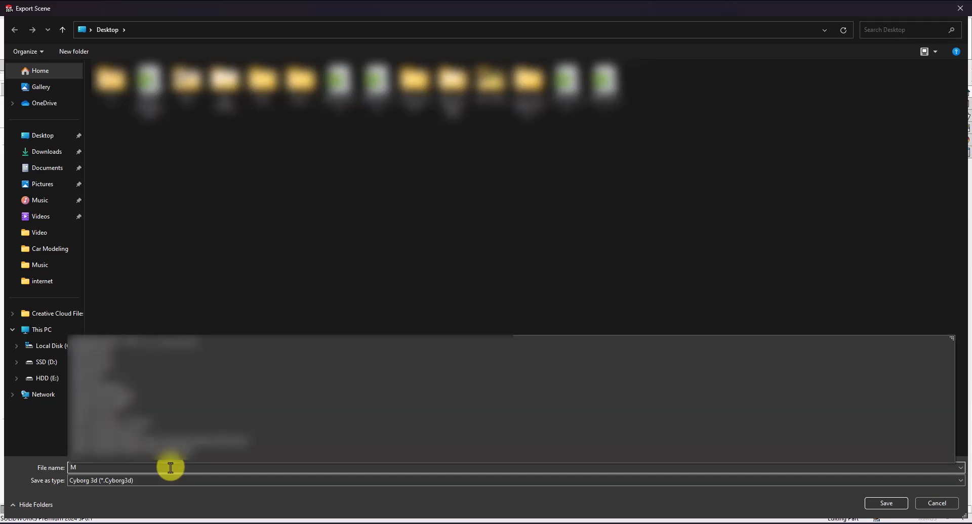
{"action": "left_click", "coordinate": [886, 504]}
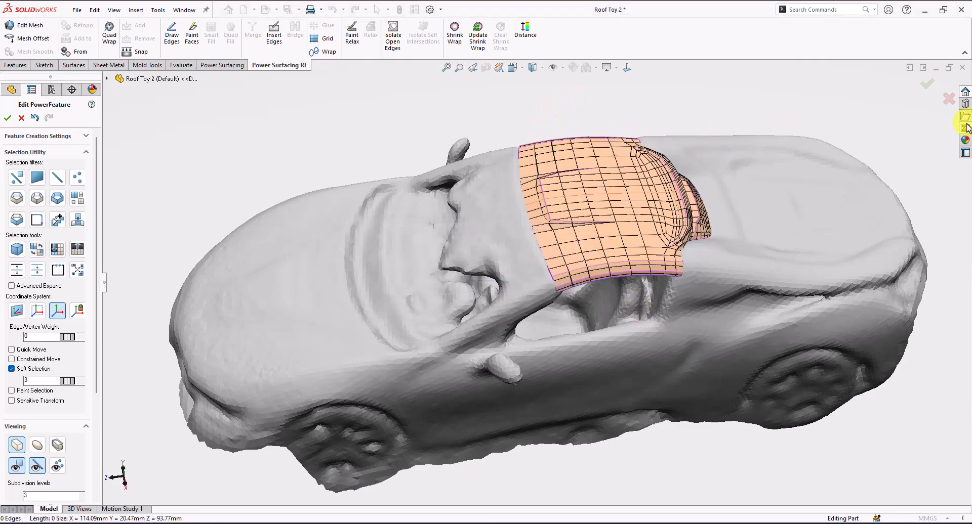
- Leave the PowerFeature edit and import M4.Cyborg3d from the desktop into a new part
{"action": "left_click", "coordinate": [948, 103]}
{"action": "left_click", "coordinate": [513, 287]}
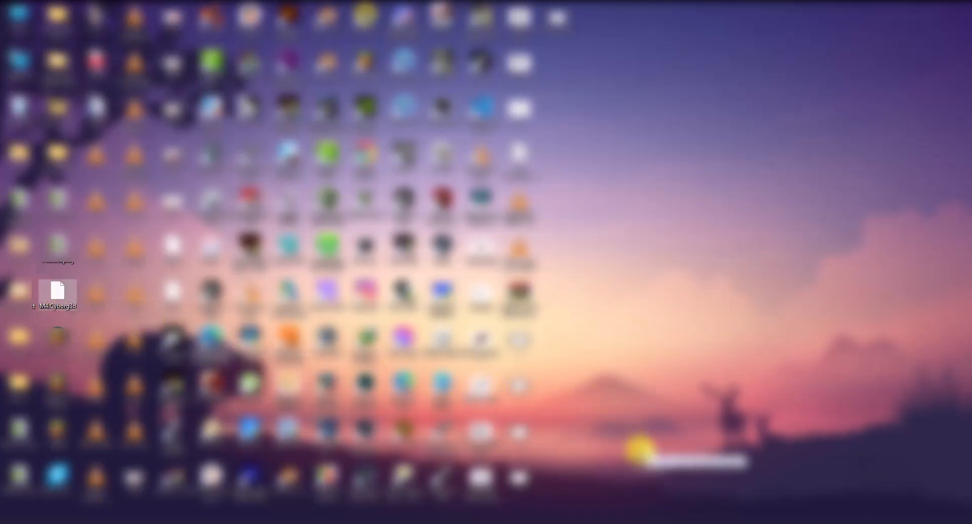
{"action": "left_click", "coordinate": [554, 512]}
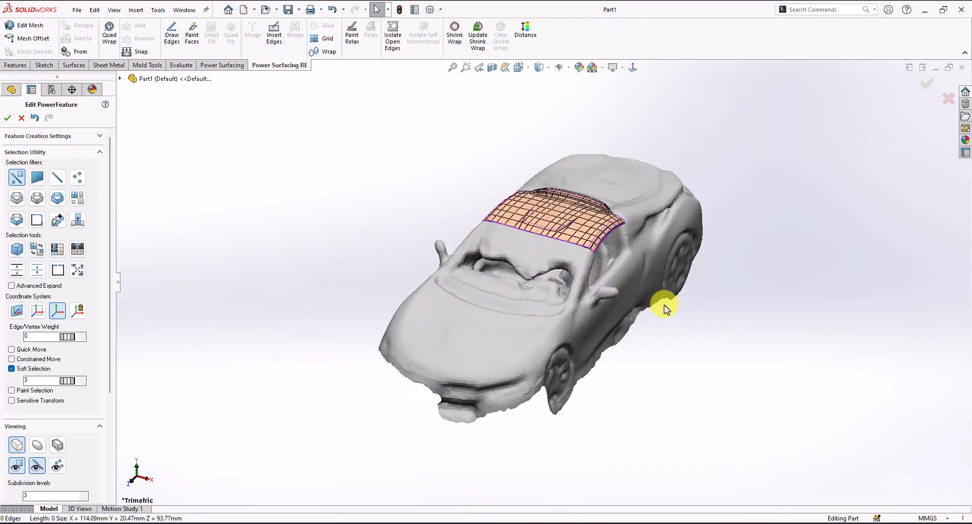
- Examine the imported roof control mesh and the car reference mesh from several angles
{"action": "middle_click_drag", "start_coordinate": [605, 349], "coordinate": [568, 264]}
{"action": "scroll", "coordinate": [594, 222], "scroll_direction": "down", "scroll_amount": 4}
{"action": "middle_click_drag", "start_coordinate": [609, 289], "coordinate": [517, 371]}
{"action": "scroll", "coordinate": [607, 284], "scroll_direction": "up", "scroll_amount": 3}
{"action": "scroll", "coordinate": [213, 377], "scroll_direction": "down", "scroll_amount": 1}
{"action": "scroll", "coordinate": [652, 348], "scroll_direction": "down", "scroll_amount": 1}
{"action": "mouse_move", "coordinate": [759, 348]}
{"action": "middle_mouse_down"}
{"action": "mouse_move", "coordinate": [776, 350]}
{"action": "mouse_move", "coordinate": [768, 358]}
{"action": "middle_mouse_up"}
{"action": "middle_click_drag", "start_coordinate": [827, 254], "coordinate": [833, 265]}
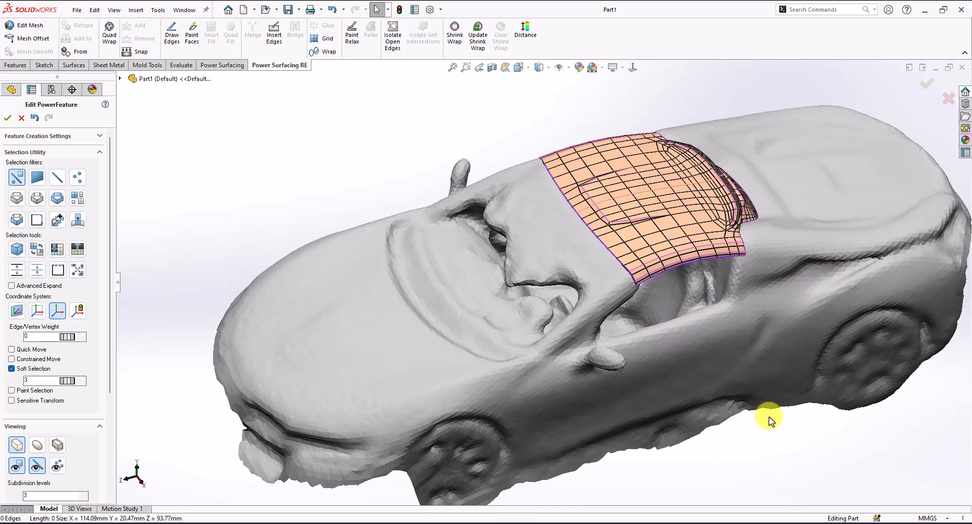
{"action": "scroll", "coordinate": [769, 419], "scroll_direction": "up", "scroll_amount": 2}
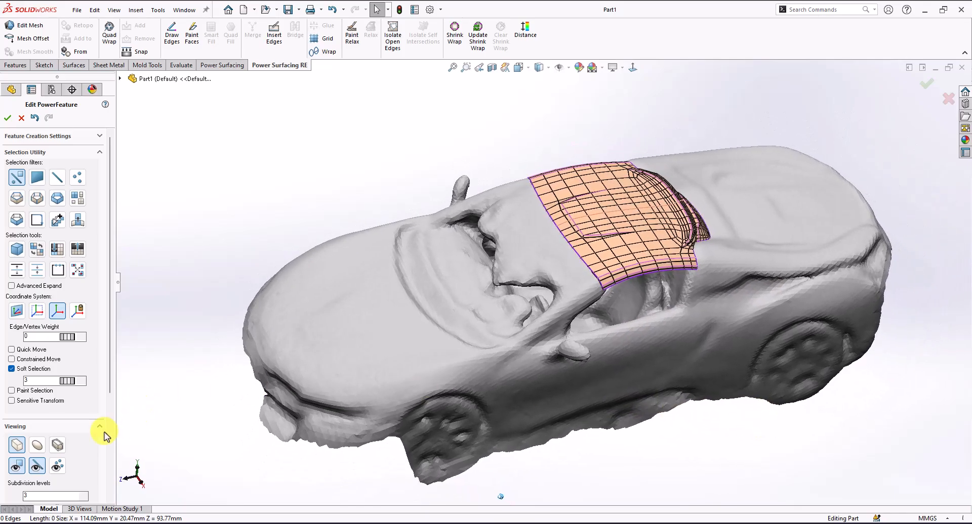
- Display the mesh vertices, select three adjacent faces along the roof's side and pull them upward
{"action": "left_click", "coordinate": [59, 472]}
{"action": "scroll", "coordinate": [680, 210], "scroll_direction": "down", "scroll_amount": 5}
{"action": "middle_click_drag", "start_coordinate": [499, 336], "coordinate": [490, 263]}
{"action": "left_click", "coordinate": [492, 285]}
{"action": "left_click", "coordinate": [439, 297], "text": "ctrl"}
{"action": "left_click", "coordinate": [400, 297], "text": "ctrl"}
{"action": "middle_click_drag", "start_coordinate": [419, 290], "coordinate": [419, 276]}
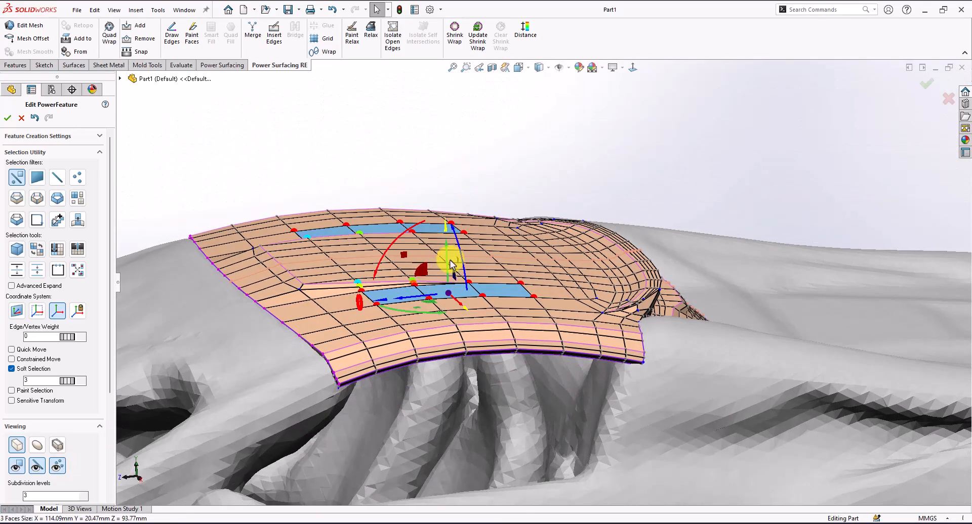
{"action": "mouse_move", "coordinate": [447, 256]}
{"action": "left_mouse_down"}
{"action": "mouse_move", "coordinate": [449, 217]}
{"action": "mouse_move", "coordinate": [449, 247]}
{"action": "left_mouse_up"}
{"action": "middle_click_drag", "start_coordinate": [463, 263], "coordinate": [464, 341]}
{"action": "scroll", "coordinate": [597, 228], "scroll_direction": "up", "scroll_amount": 5}
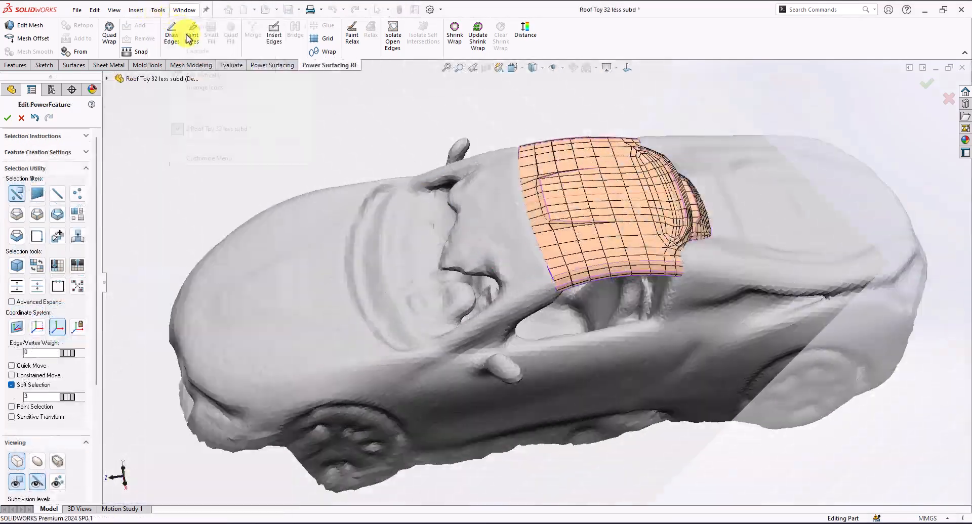
- Save the roof's SubD mesh from the Roof Toy 32 less subd part as a Wavefront OBJ file named M7
{"action": "left_click", "coordinate": [158, 10]}
{"action": "mouse_move", "coordinate": [188, 35]}
{"action": "mouse_move", "coordinate": [405, 47]}
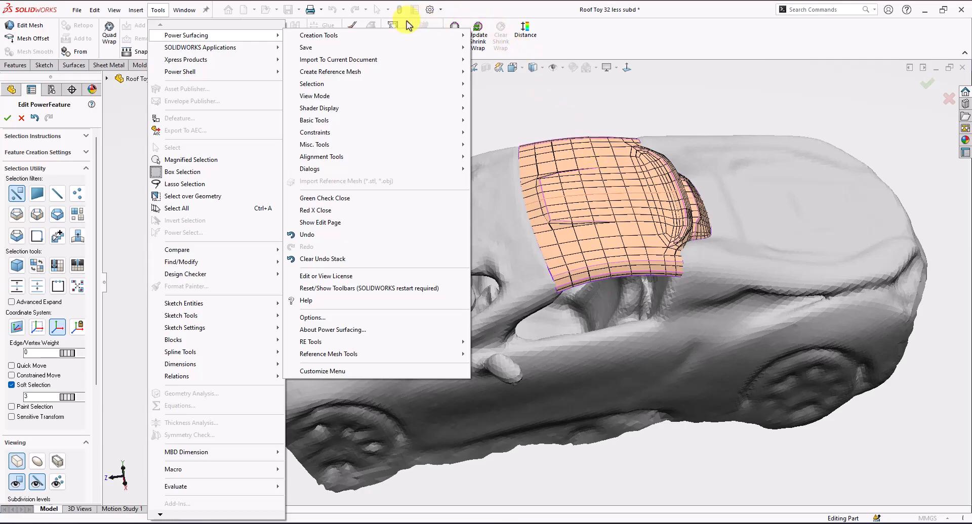
{"action": "mouse_move", "coordinate": [321, 49]}
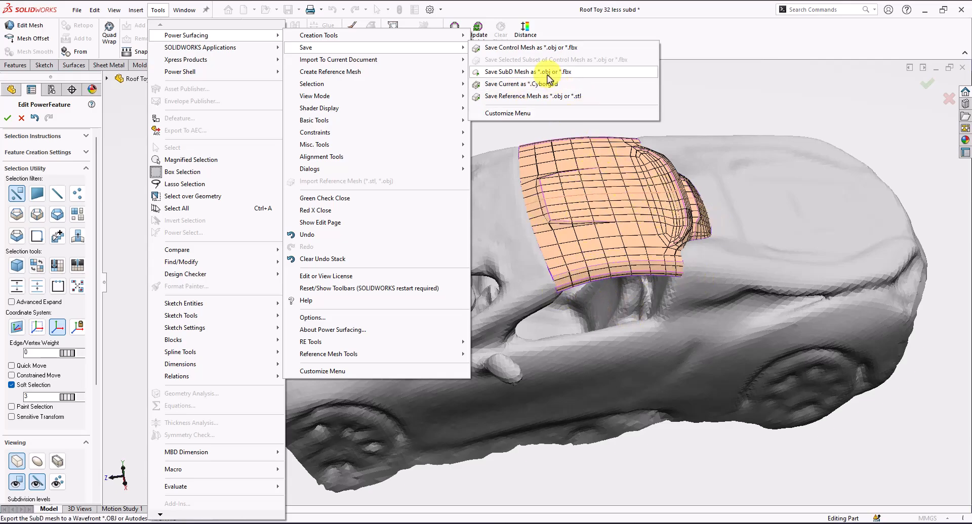
{"action": "left_click", "coordinate": [576, 76]}
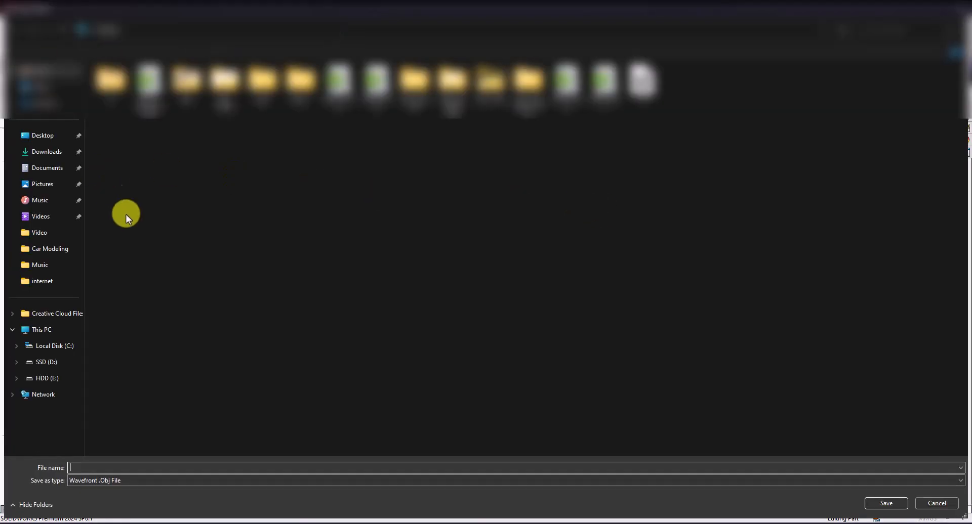
{"action": "type", "text": "M7"}
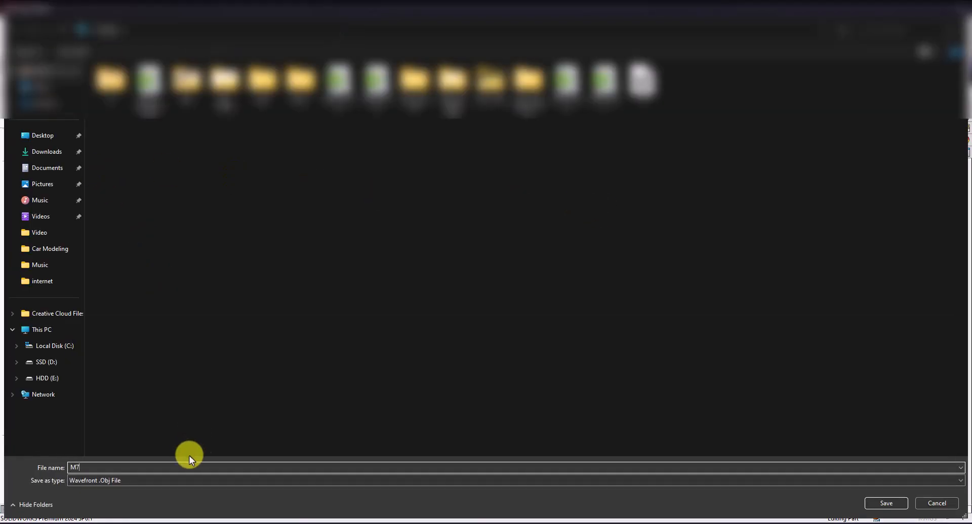
{"action": "left_click", "coordinate": [877, 504]}
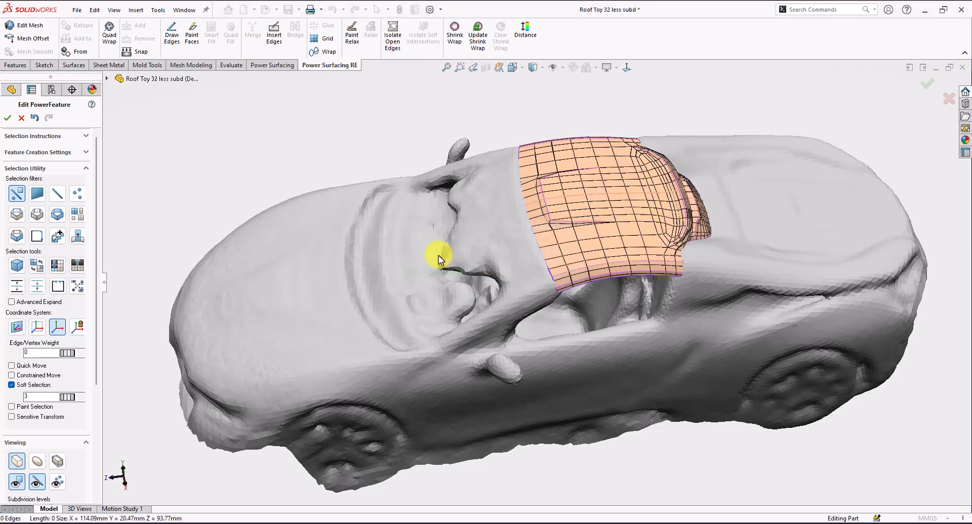
- Cancel the PowerFeature edit, discarding its changes, and close the Roof Toy 32 less subd part
{"action": "scroll", "coordinate": [693, 195], "scroll_direction": "up", "scroll_amount": 1}
{"action": "scroll", "coordinate": [451, 298], "scroll_direction": "down", "scroll_amount": 2}
{"action": "left_click", "coordinate": [519, 254]}
{"action": "middle_click_drag", "start_coordinate": [521, 256], "coordinate": [503, 242]}
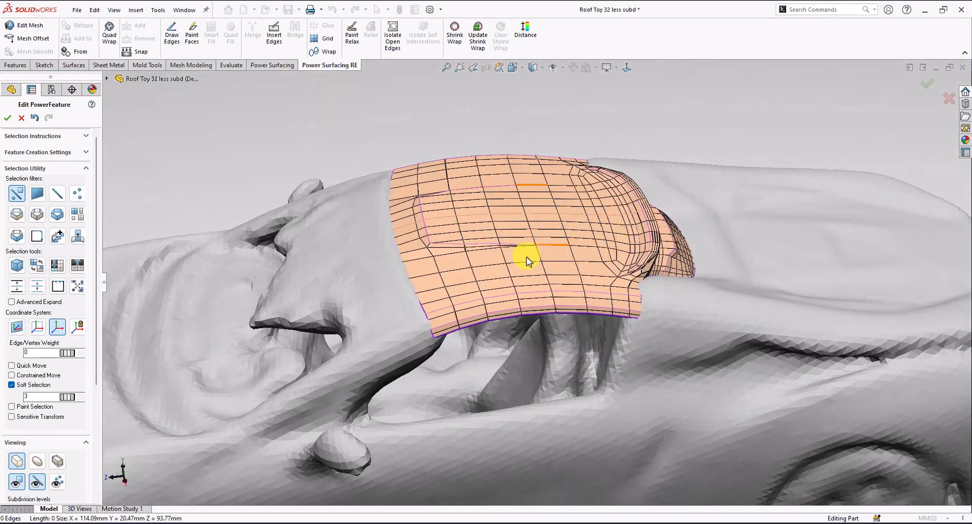
{"action": "scroll", "coordinate": [456, 277], "scroll_direction": "down", "scroll_amount": 4}
{"action": "mouse_move", "coordinate": [455, 278]}
{"action": "middle_mouse_down"}
{"action": "mouse_move", "coordinate": [448, 262]}
{"action": "mouse_move", "coordinate": [452, 277]}
{"action": "middle_mouse_up"}
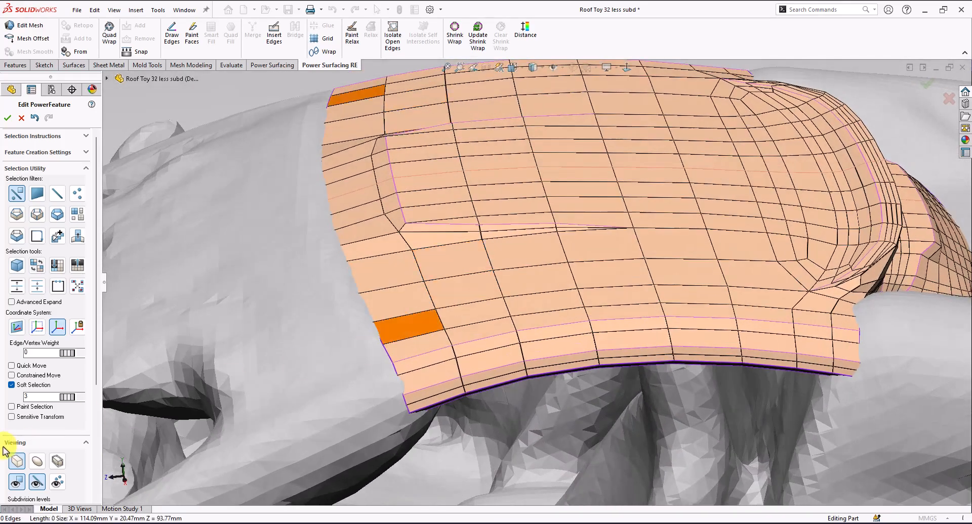
{"action": "left_click", "coordinate": [949, 99]}
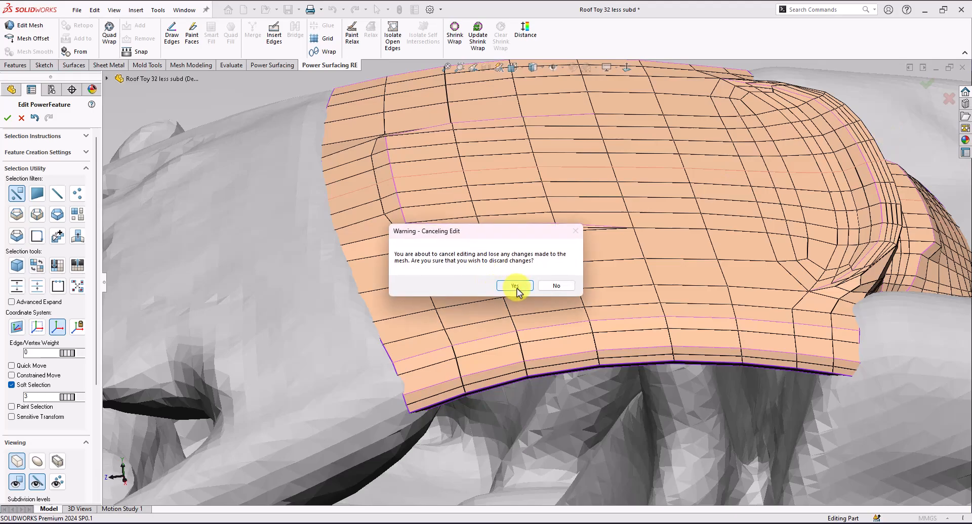
{"action": "left_click", "coordinate": [514, 286]}
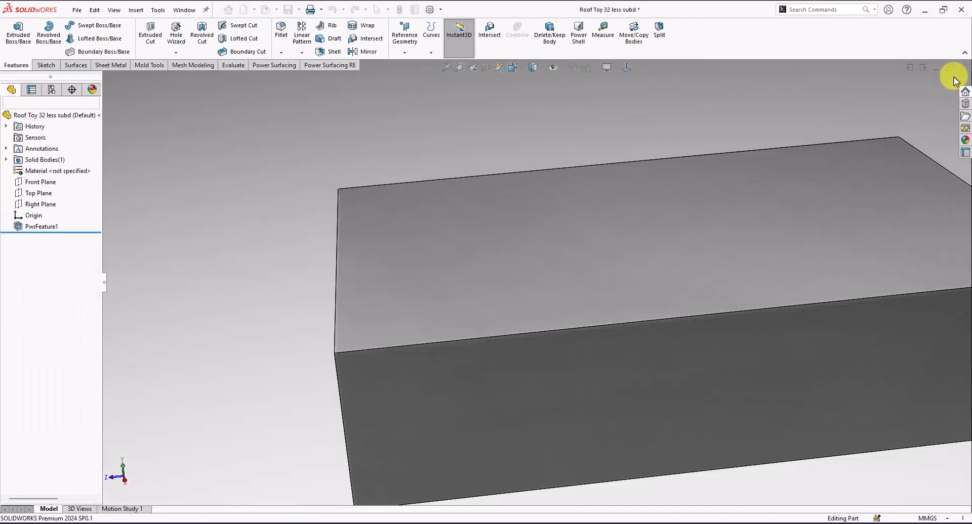
{"action": "left_click", "coordinate": [962, 68]}
{"action": "left_click", "coordinate": [523, 290]}
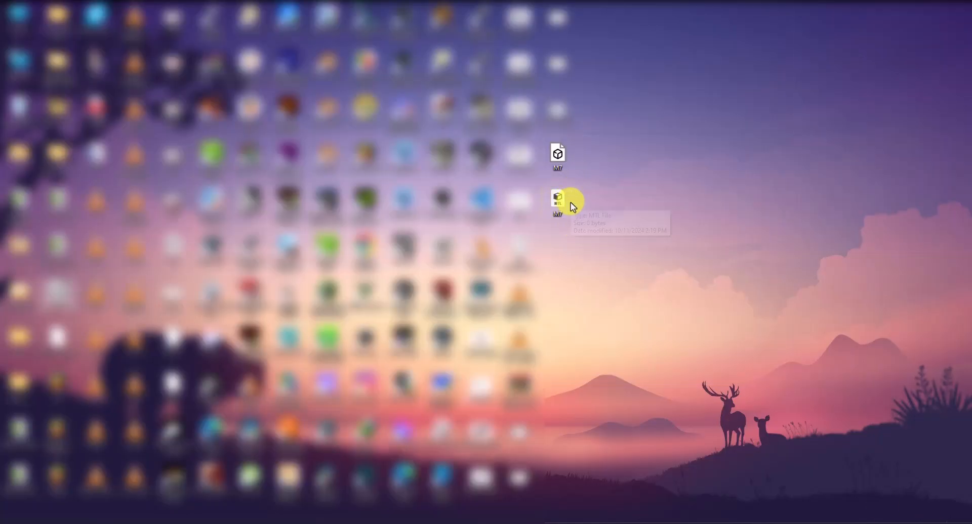
- Import the M7 OBJ file from the desktop as a new part, using millimeters as the import unit
{"action": "left_click_drag", "start_coordinate": [558, 155], "coordinate": [517, 280]}
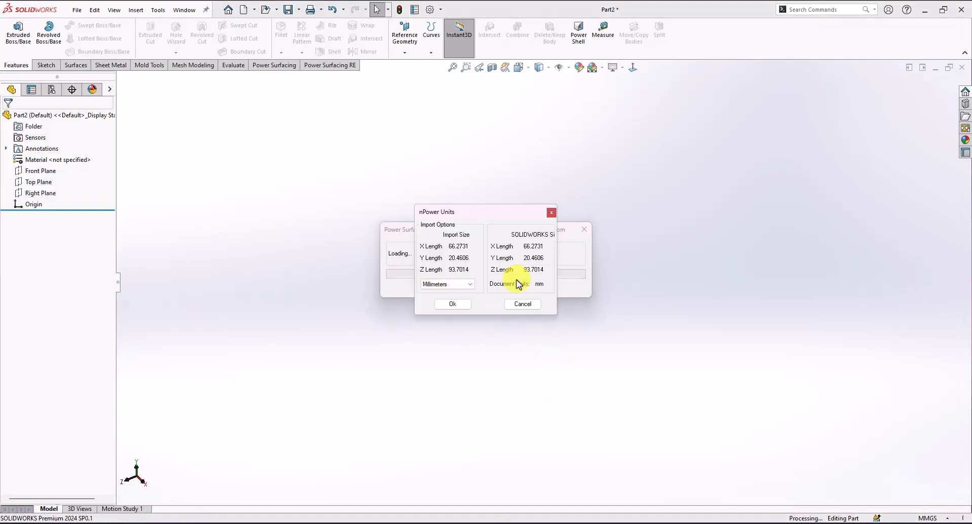
{"action": "left_click", "coordinate": [453, 305]}
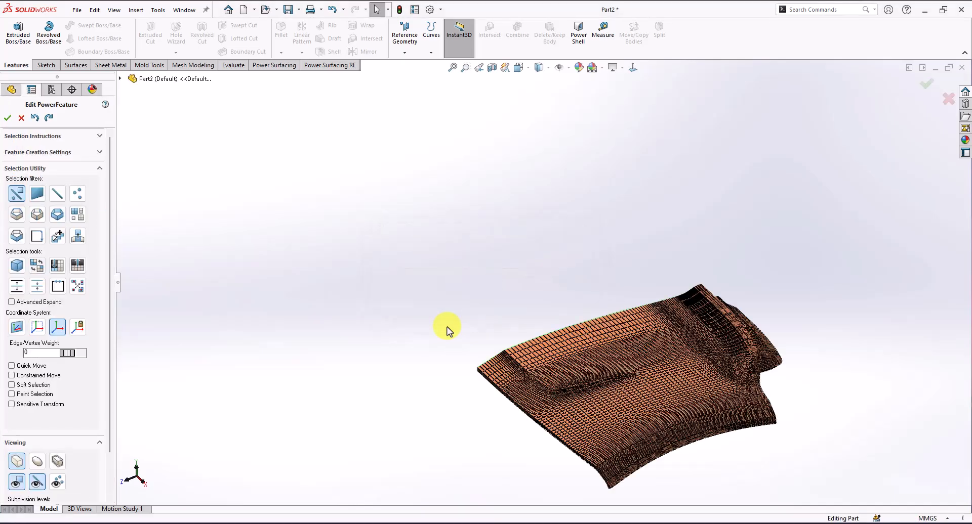
{"action": "mouse_move", "coordinate": [347, 161]}
{"action": "middle_mouse_down"}
{"action": "mouse_move", "coordinate": [380, 245]}
{"action": "mouse_move", "coordinate": [342, 163]}
{"action": "middle_mouse_up"}
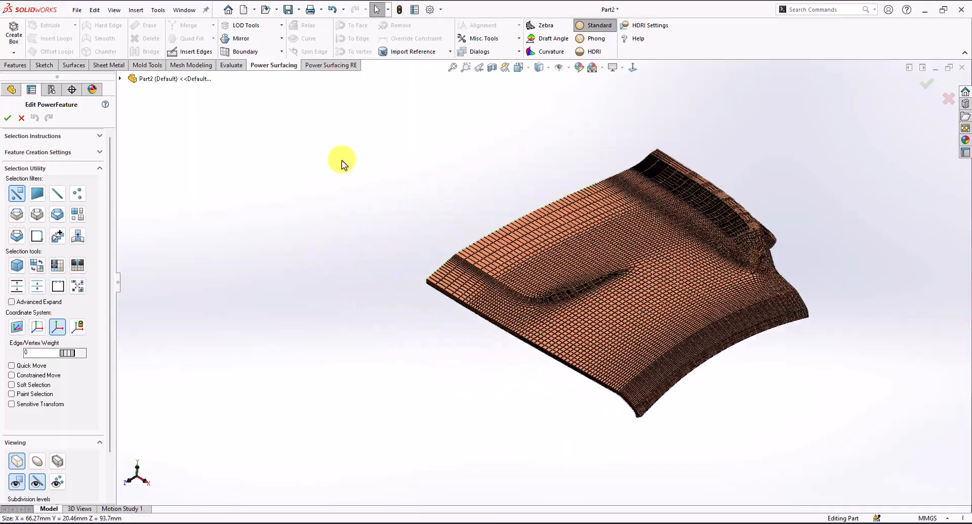
{"action": "scroll", "coordinate": [455, 204], "scroll_direction": "down", "scroll_amount": 5}
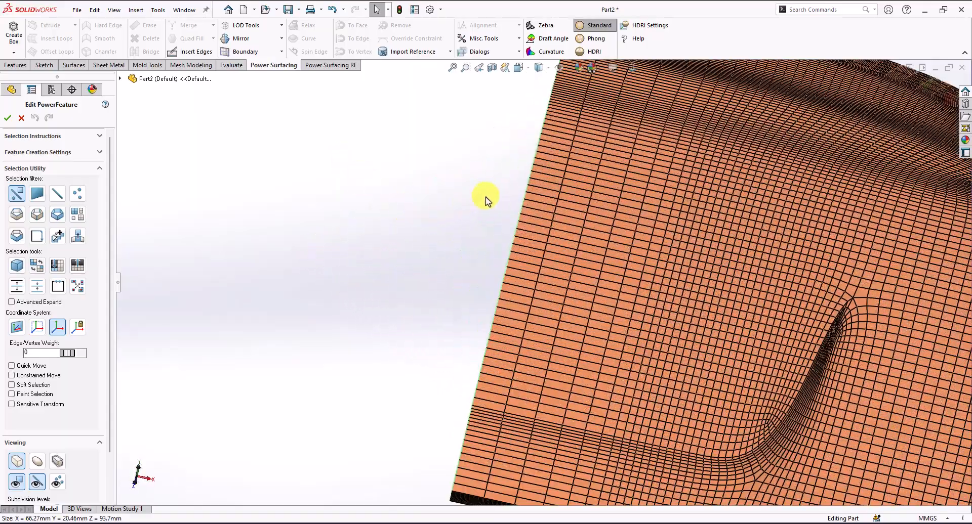
- Mirror the half roof mesh across its straight centre boundary, using edges there to define the plane, with axis alignment and constrained vertices
{"action": "scroll", "coordinate": [532, 184], "scroll_direction": "down", "scroll_amount": 2}
{"action": "left_click", "coordinate": [536, 172]}
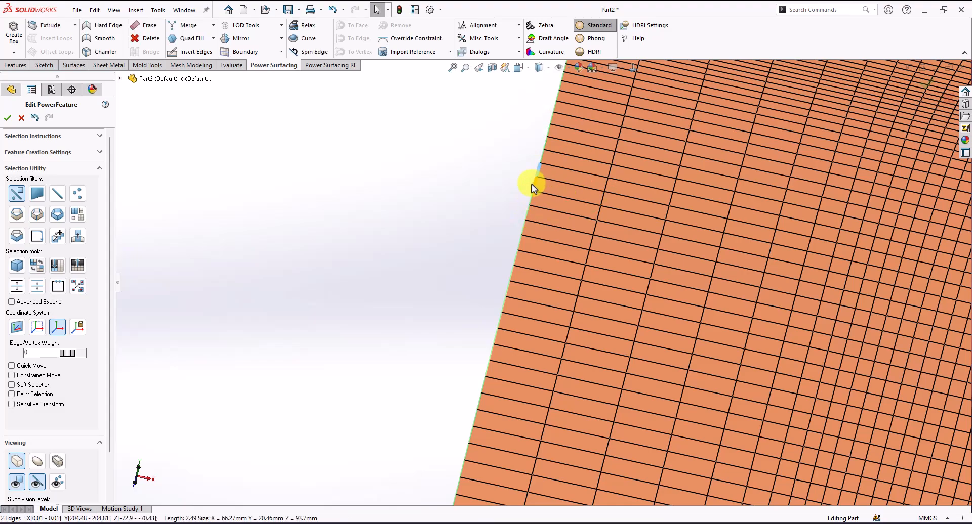
{"action": "left_click", "coordinate": [241, 40]}
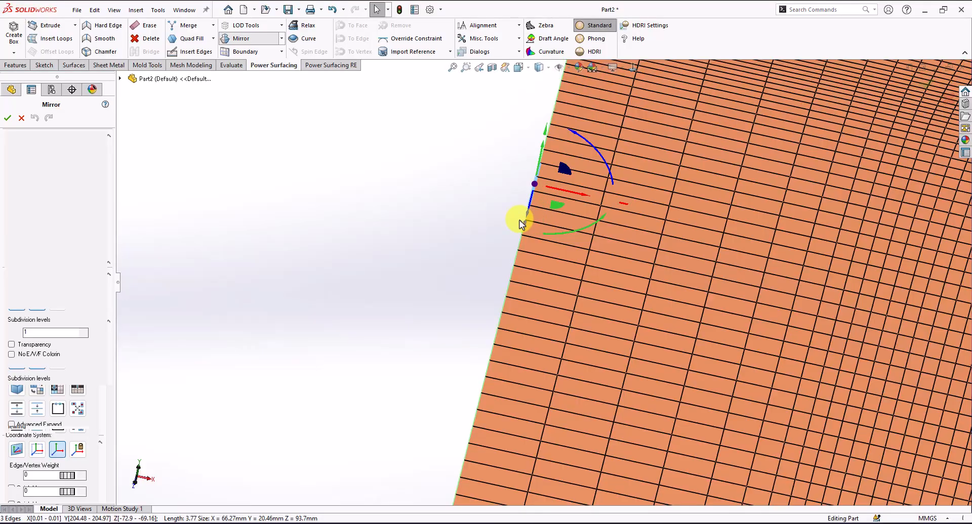
{"action": "scroll", "coordinate": [562, 311], "scroll_direction": "up", "scroll_amount": 7}
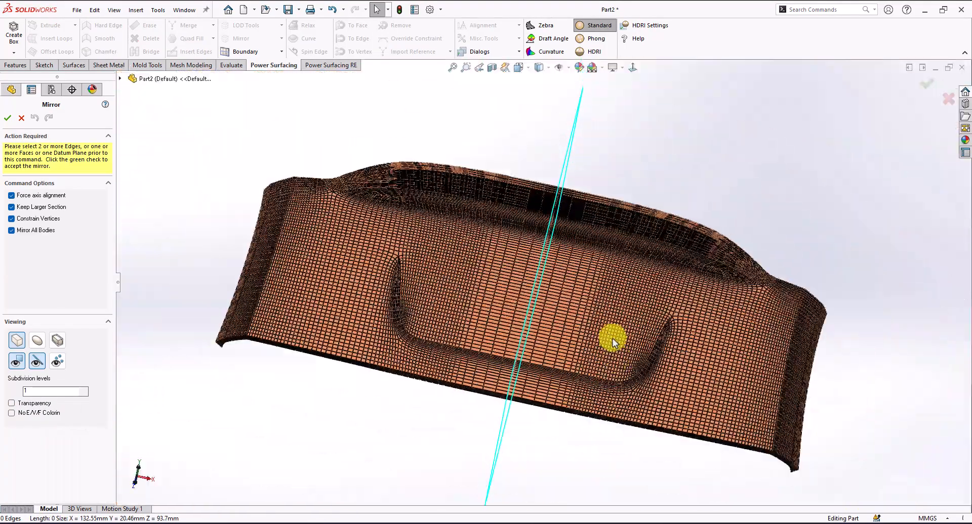
{"action": "middle_click_drag", "start_coordinate": [609, 328], "coordinate": [301, 276]}
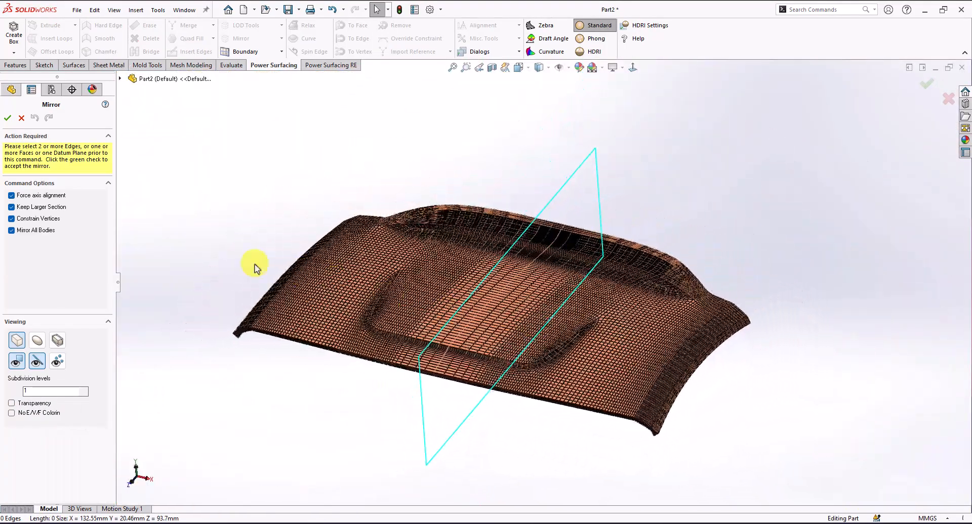
{"action": "left_click", "coordinate": [7, 117]}
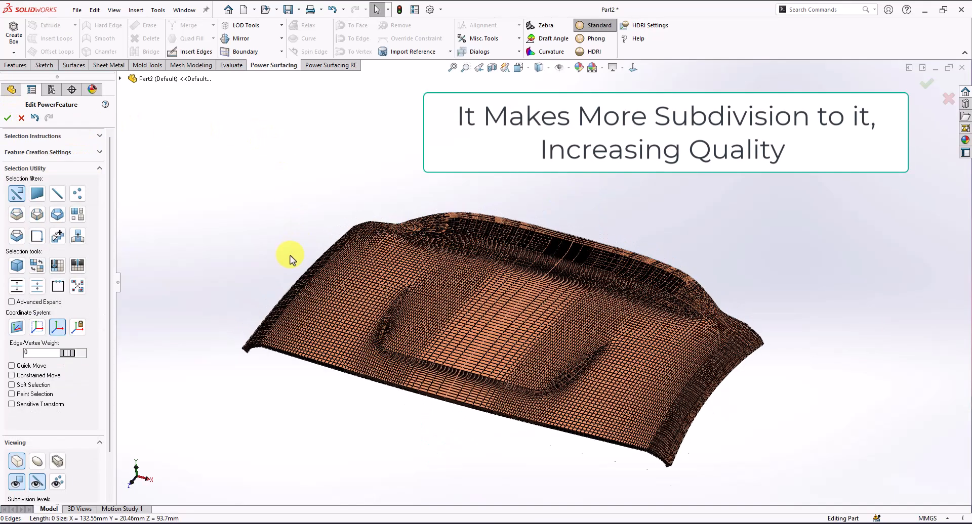
- Hide the mesh edges to inspect the roof surface, and cancel the PowerFeature edit, discarding its changes
{"action": "left_click", "coordinate": [37, 481]}
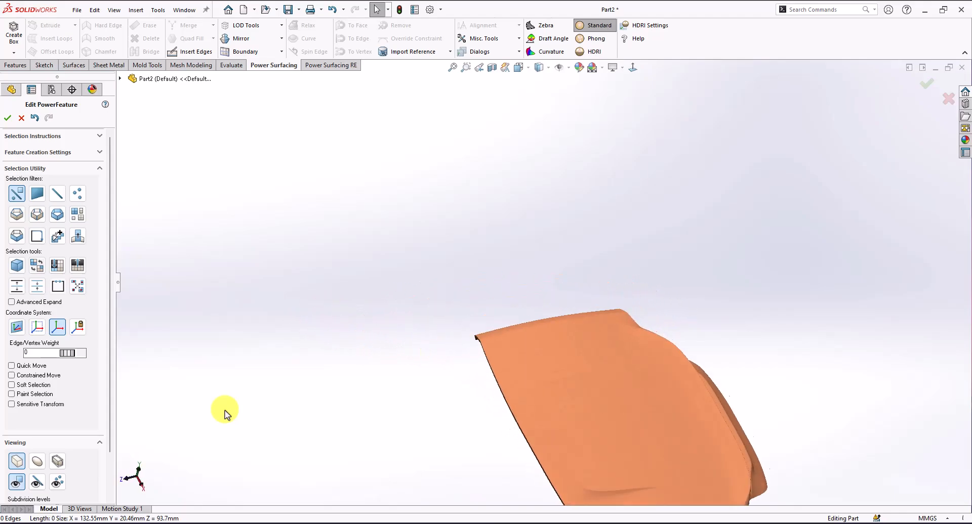
{"action": "left_click", "coordinate": [947, 99]}
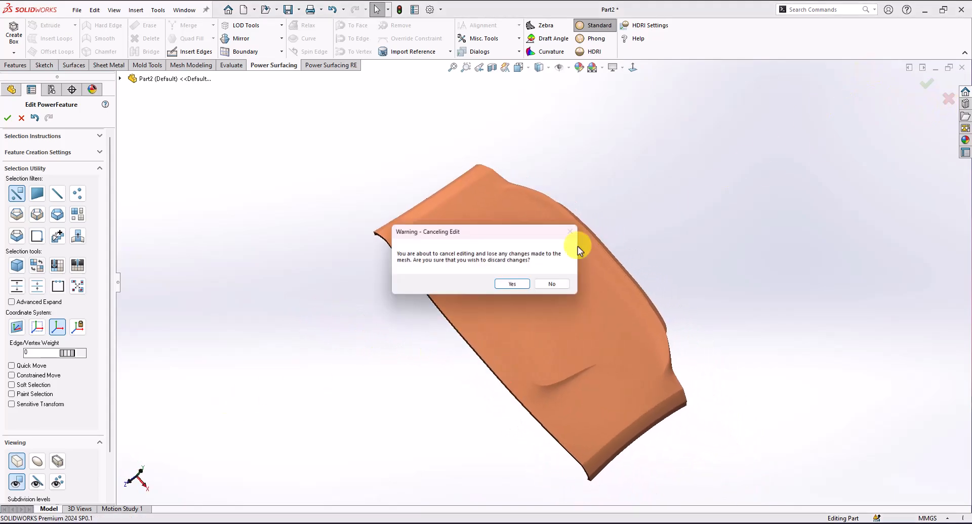
{"action": "left_click", "coordinate": [506, 287]}
- Open the recent Roof Toy 32 less subd part
{"action": "left_click", "coordinate": [77, 11]}
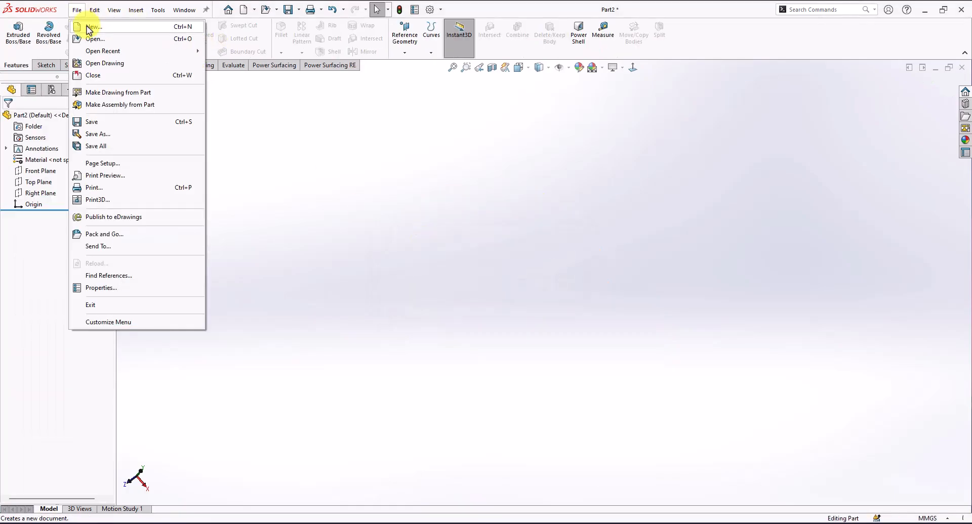
{"action": "mouse_move", "coordinate": [117, 53]}
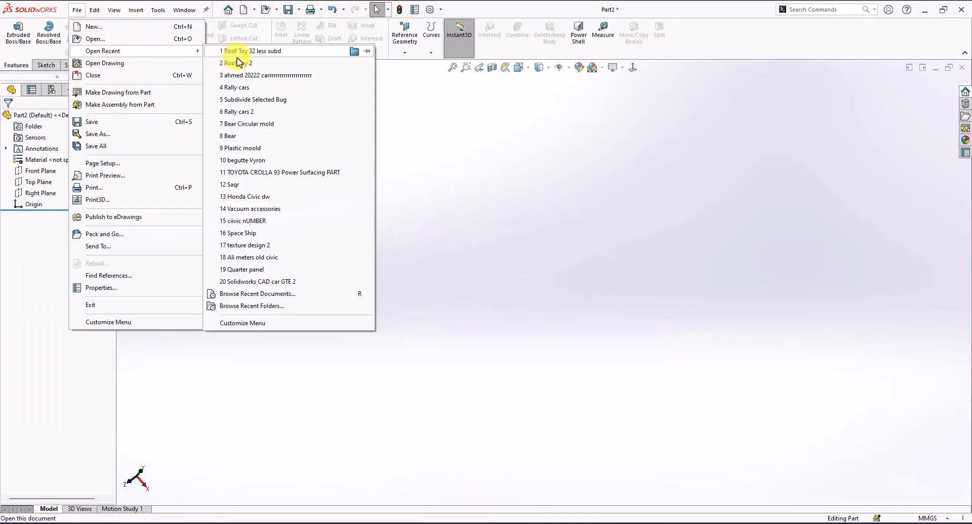
{"action": "left_click", "coordinate": [277, 53]}
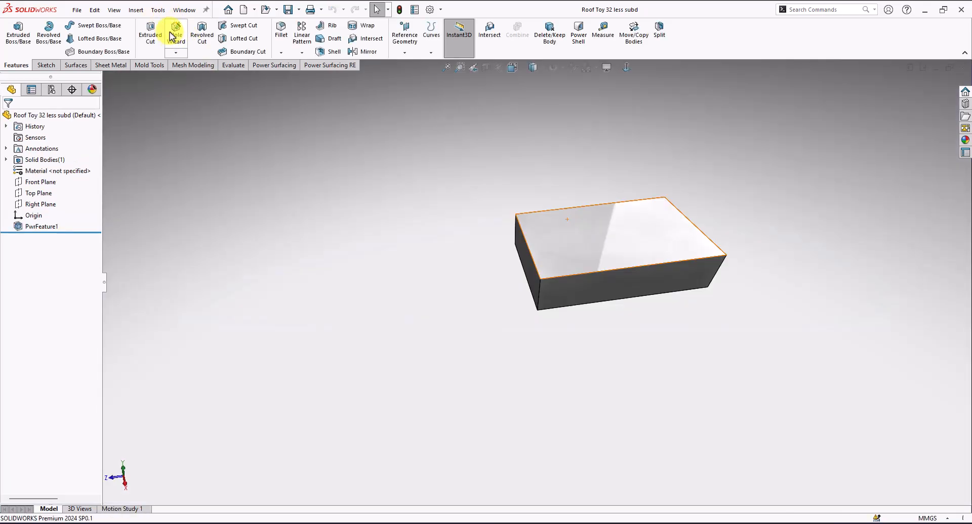
- Edit the proxy box's PowerFeature and accept it to generate the roof body as Precise NURBS at Medium quality
{"action": "left_click", "coordinate": [625, 226]}
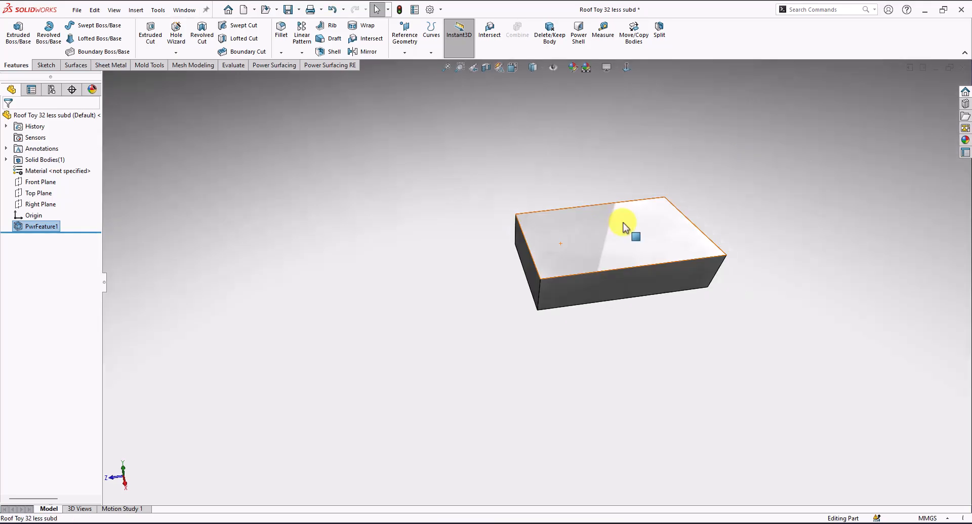
{"action": "right_click", "coordinate": [627, 196]}
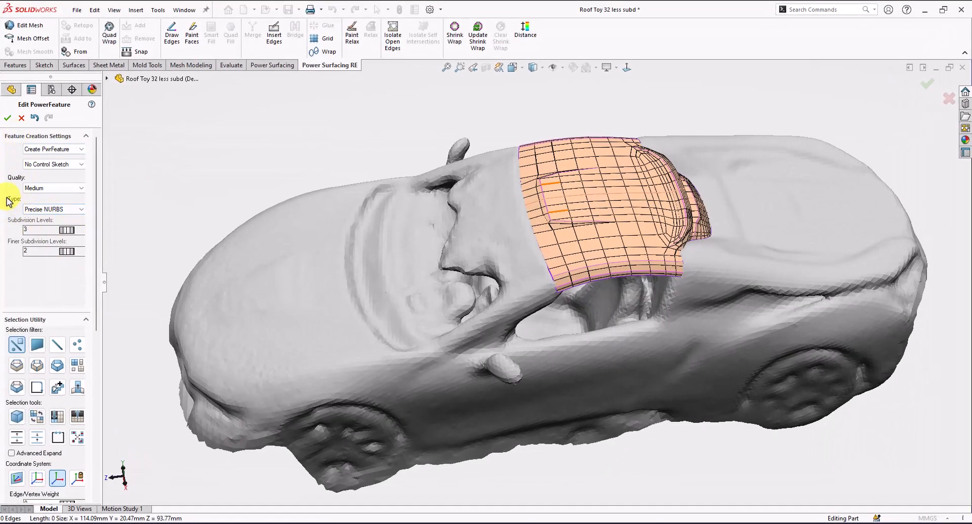
{"action": "left_click", "coordinate": [8, 119]}
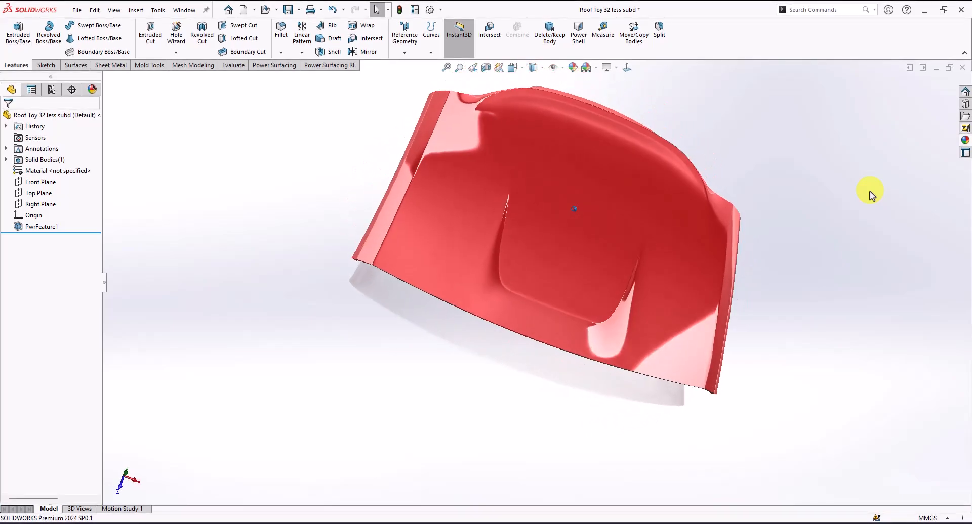
- Change two view display settings to adjust how the red roof is rendered
{"action": "left_click", "coordinate": [616, 67]}
{"action": "left_click", "coordinate": [625, 94]}
{"action": "left_click", "coordinate": [608, 67]}
{"action": "left_click", "coordinate": [627, 130]}
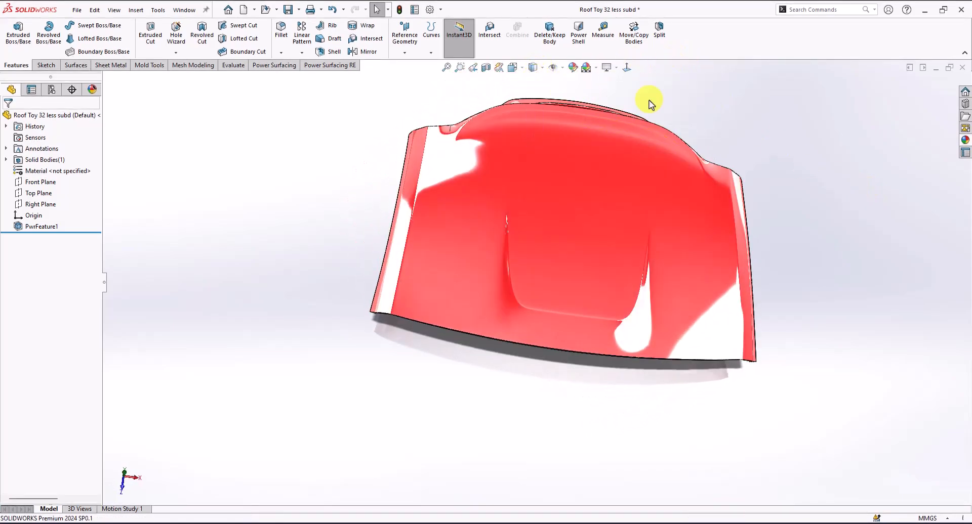